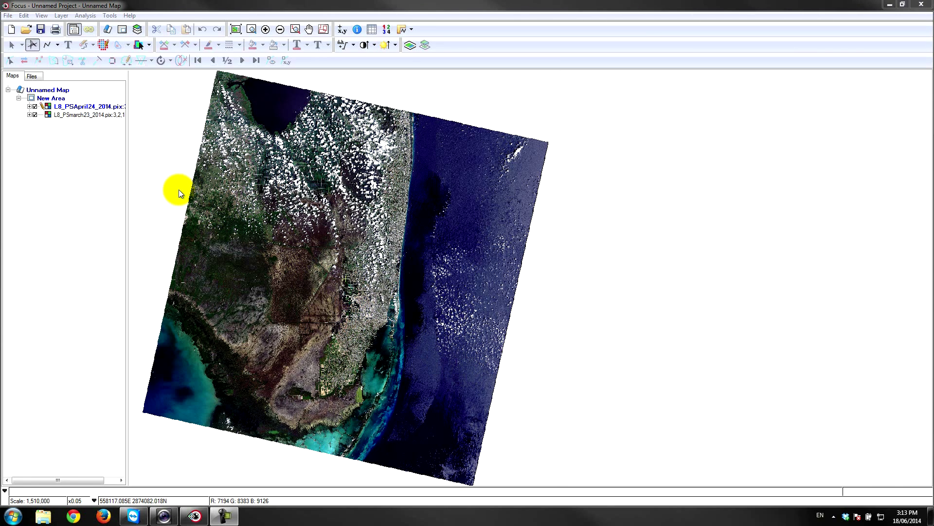
pyautogui.click(35, 106)
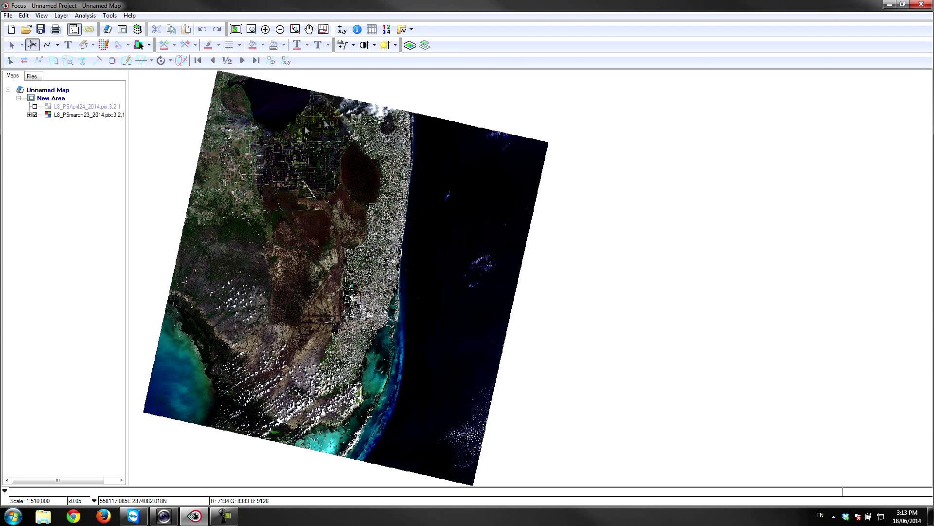
pyautogui.click(361, 112)
pyautogui.click(270, 342)
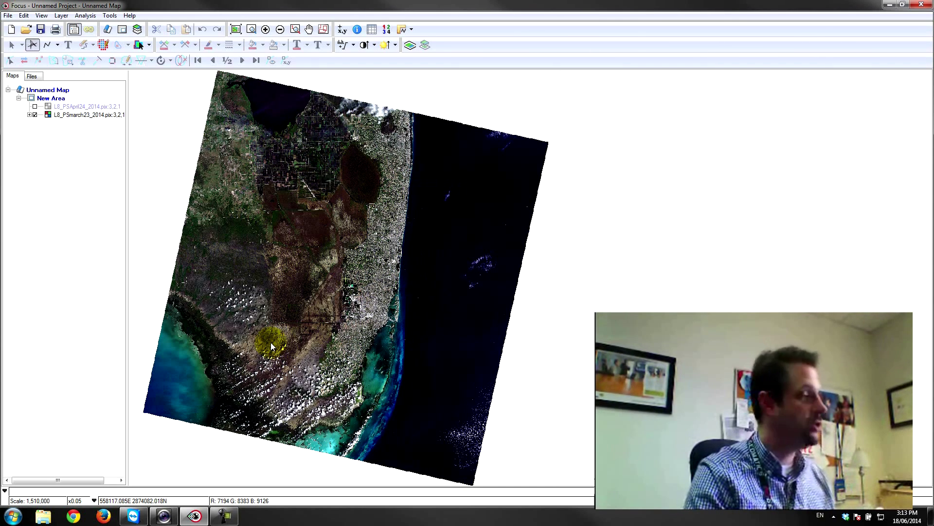
pyautogui.click(35, 106)
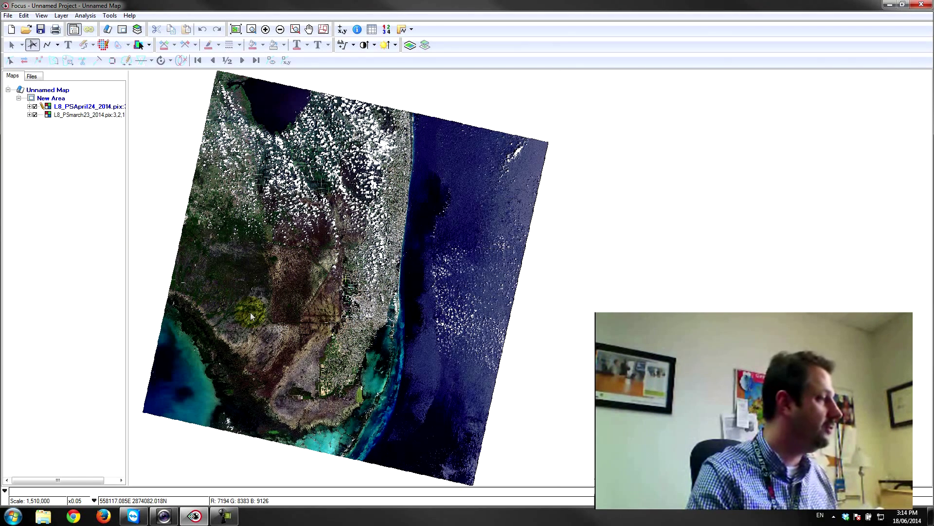
pyautogui.click(295, 30)
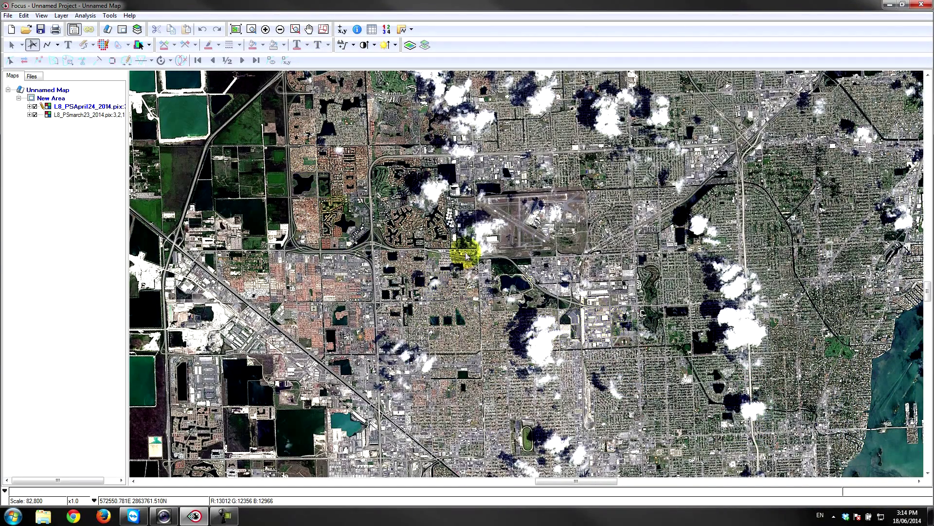
# Zoom to 1:1 and toggle the April image off and on to compare it with March.
pyautogui.click(35, 106)
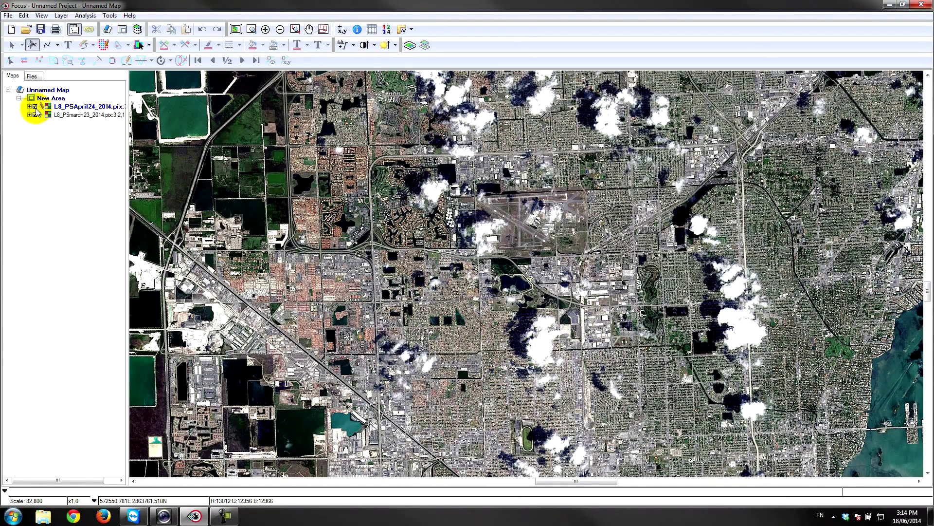
pyautogui.click(34, 106)
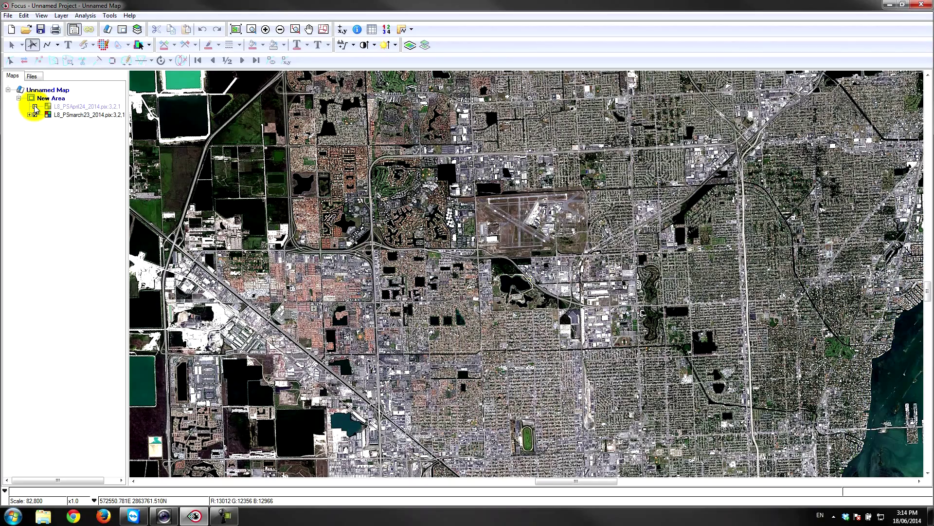
pyautogui.click(34, 106)
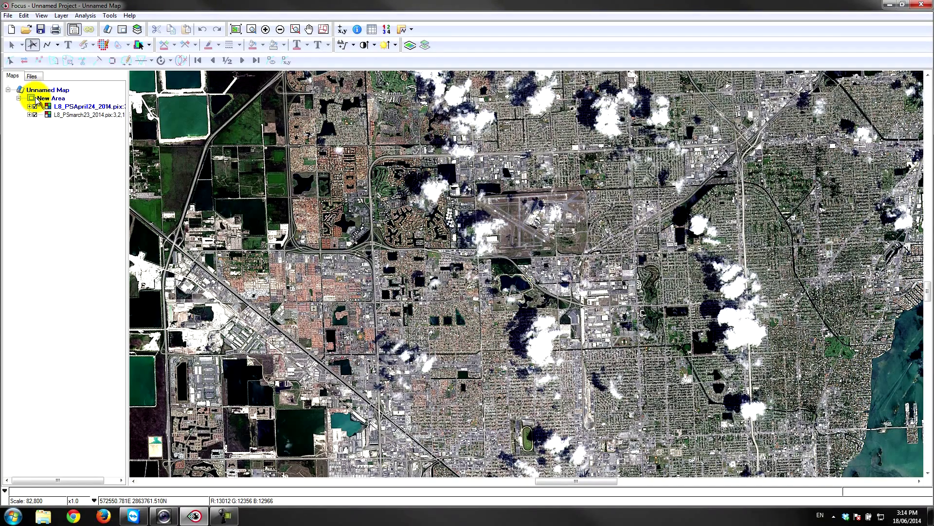
# Create a Whole Polygon vector layer georeferenced to the L8_PSmarch23_2014 image.
pyautogui.rightClick(38, 100)
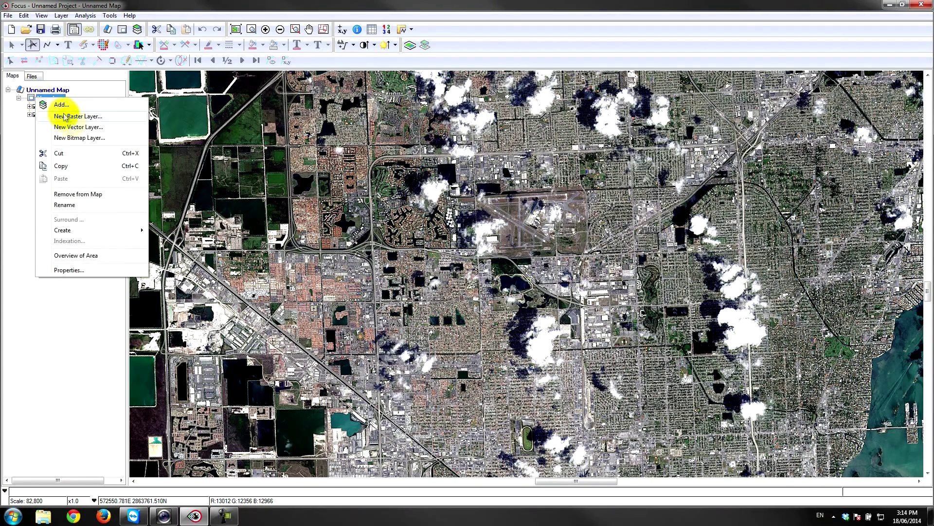
pyautogui.click(74, 128)
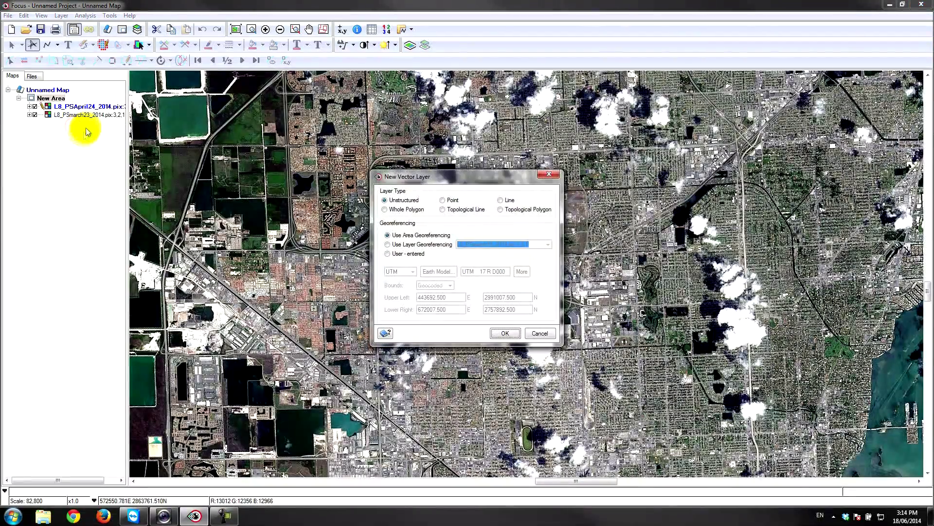
pyautogui.click(395, 211)
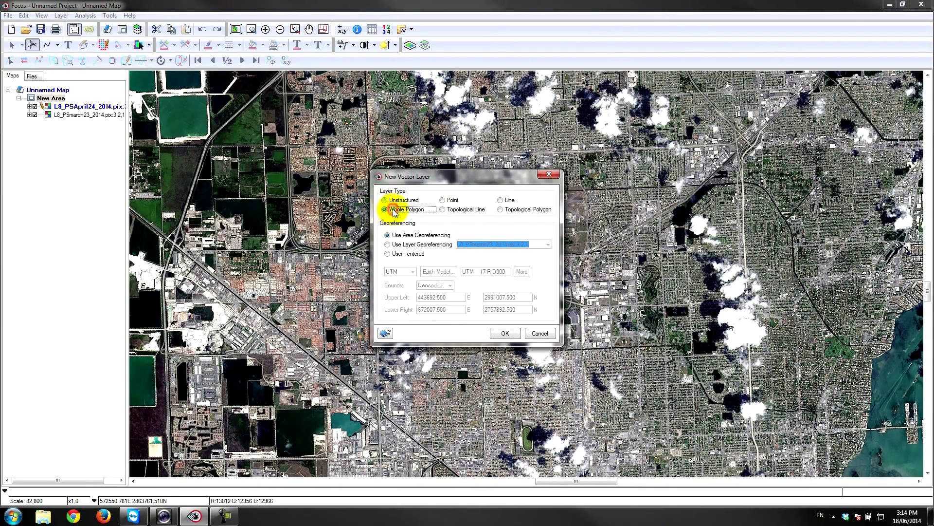
pyautogui.click(387, 245)
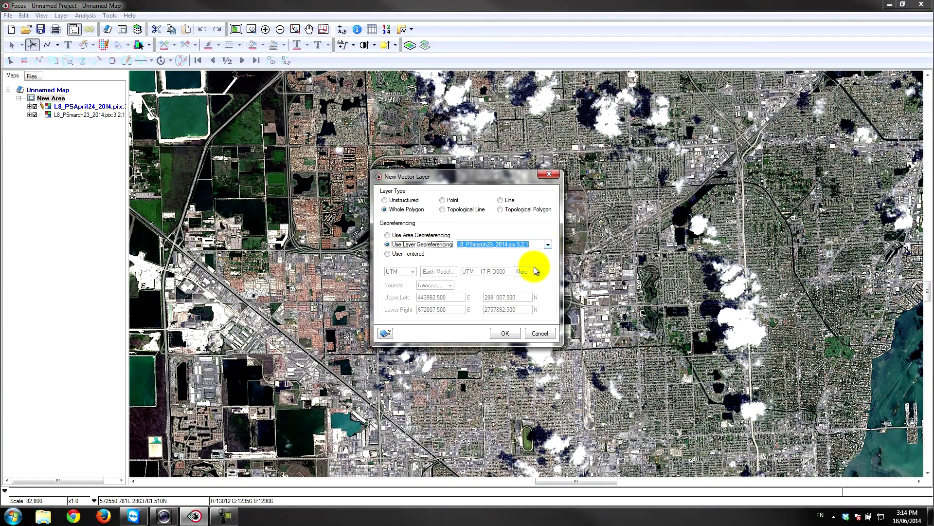
pyautogui.click(506, 333)
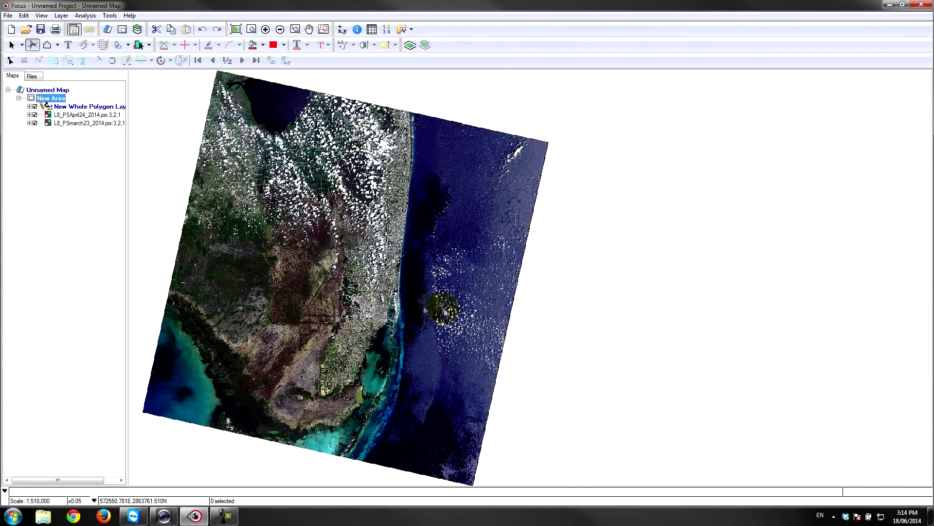
# At 1:1 zoom, start a polygon north-west of the airport and trace the bottom of the clouds.
pyautogui.click(295, 30)
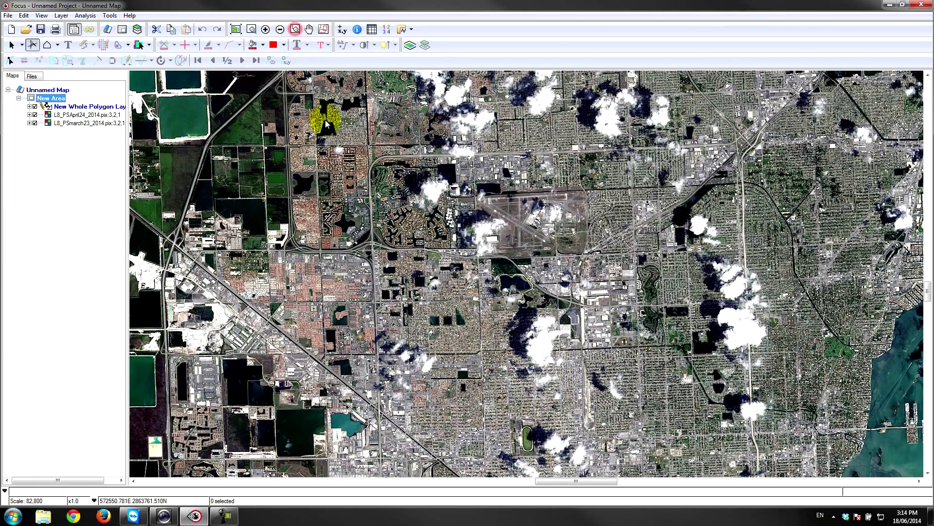
pyautogui.click(47, 45)
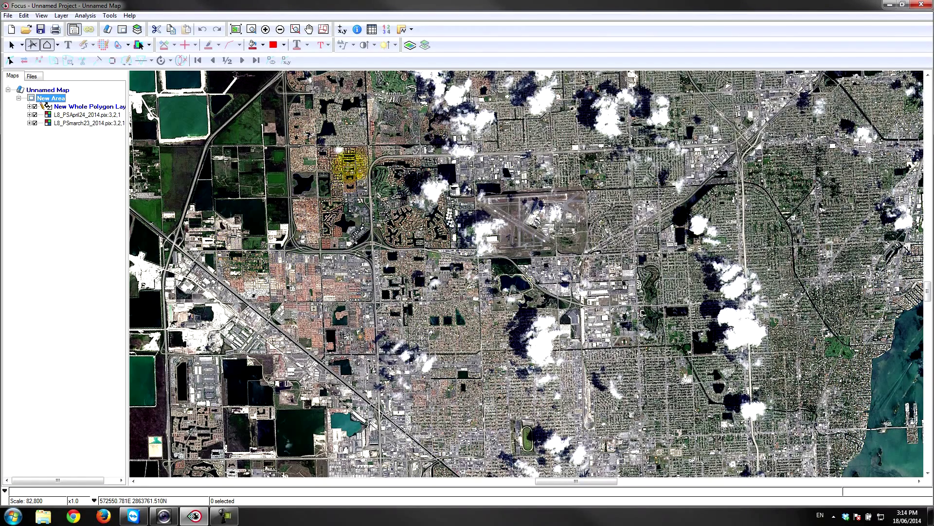
pyautogui.click(392, 150)
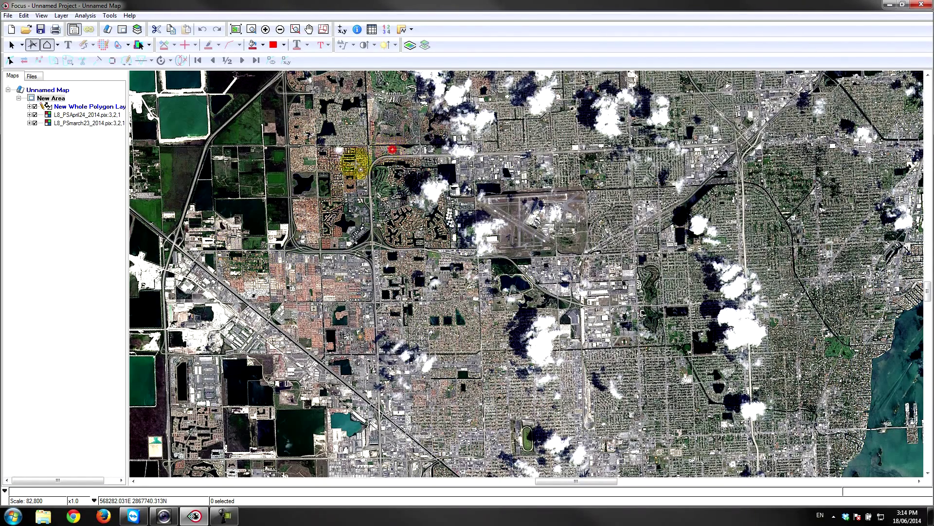
pyautogui.click(293, 337)
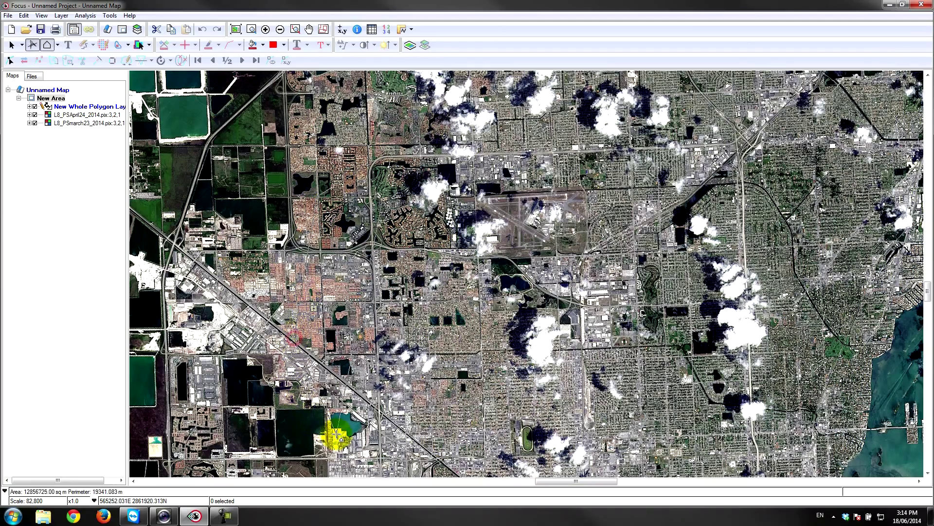
pyautogui.click(545, 417)
pyautogui.click(676, 417)
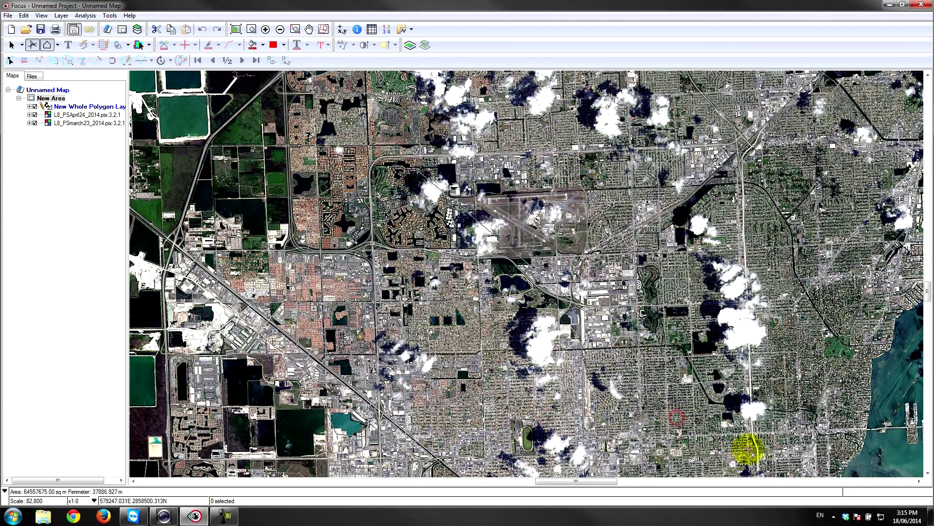
# Trace the right side and top of the clouds and close the polygon (about 1.219e+08 sq m).
pyautogui.click(843, 236)
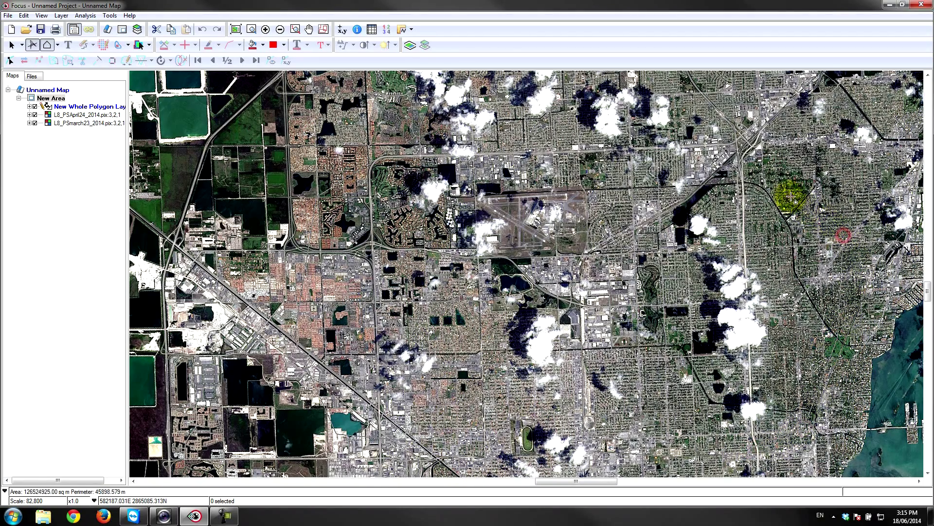
pyautogui.click(715, 195)
pyautogui.click(663, 198)
pyautogui.click(627, 199)
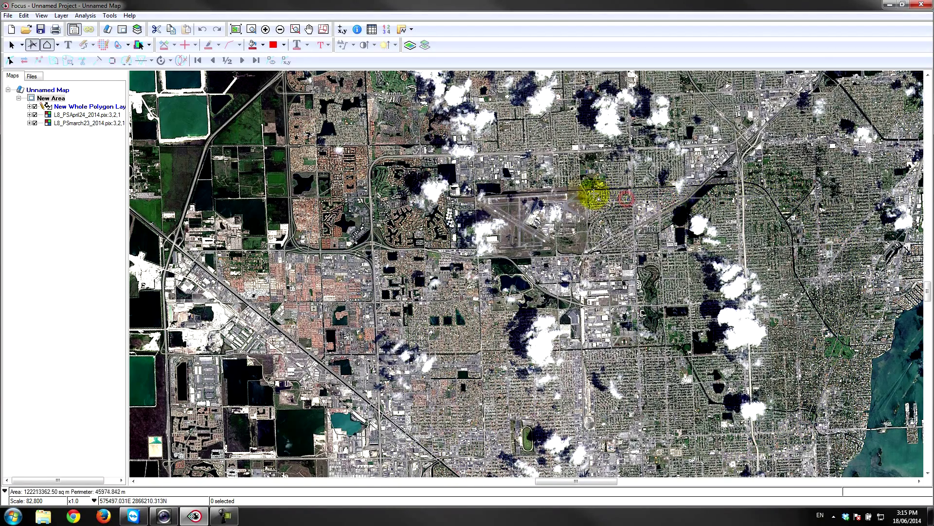
pyautogui.click(470, 167)
pyautogui.click(402, 152)
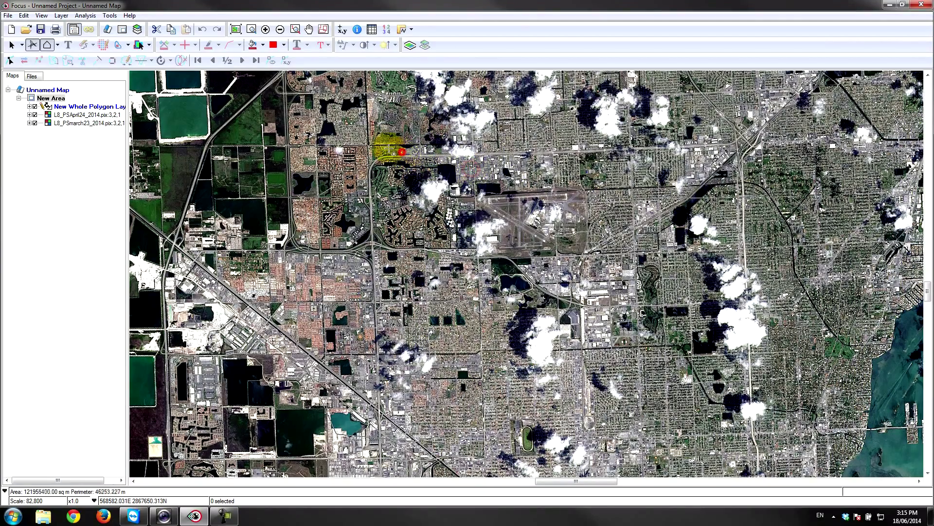
pyautogui.doubleClick(413, 155)
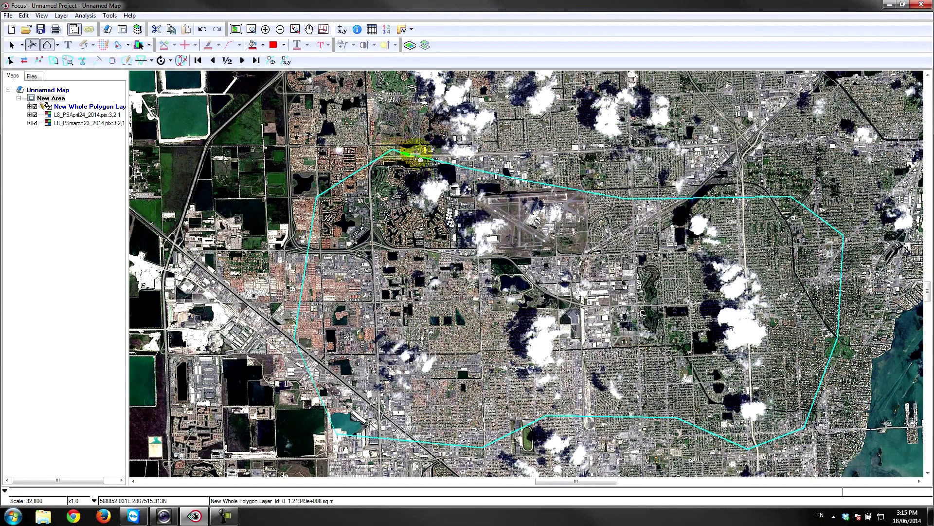
# Open Smart GeoFill and untick 'Use first visible layer' for both source and destination.
pyautogui.click(111, 16)
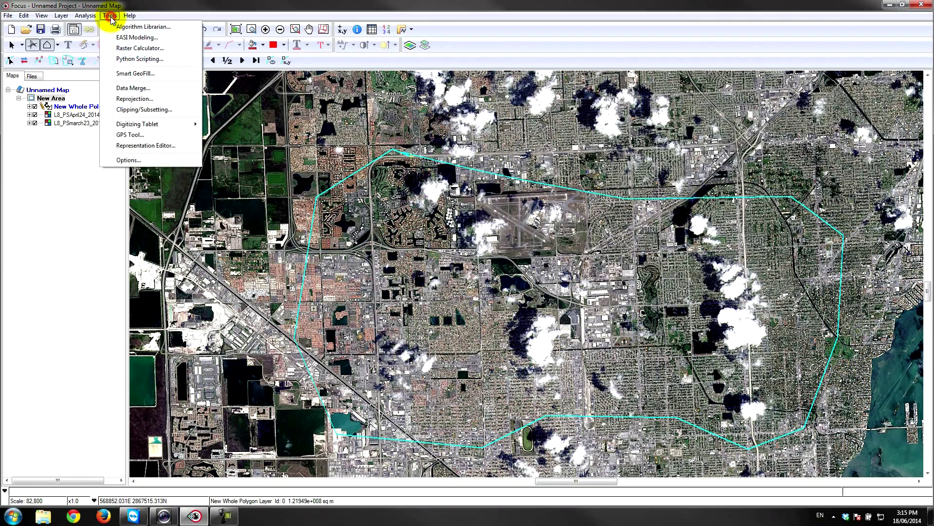
pyautogui.click(129, 76)
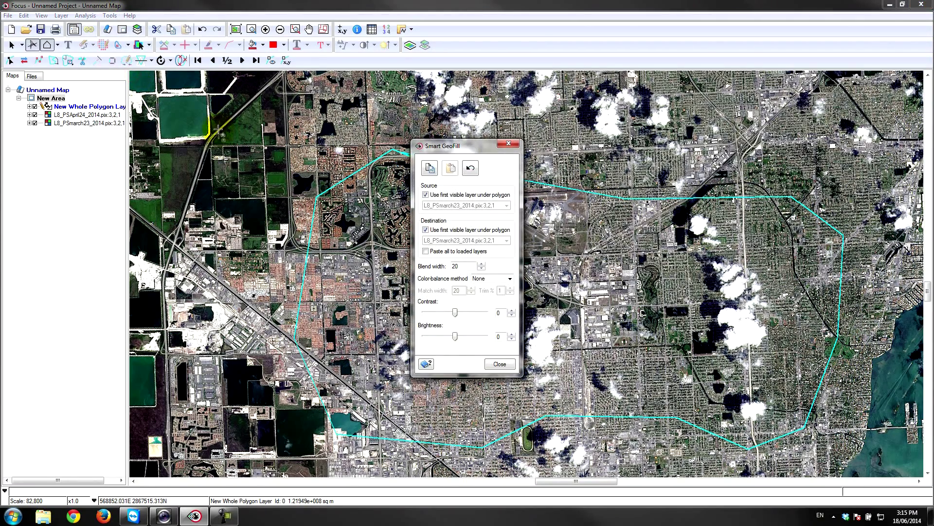
pyautogui.moveTo(459, 146); pyautogui.dragTo(831, 93)
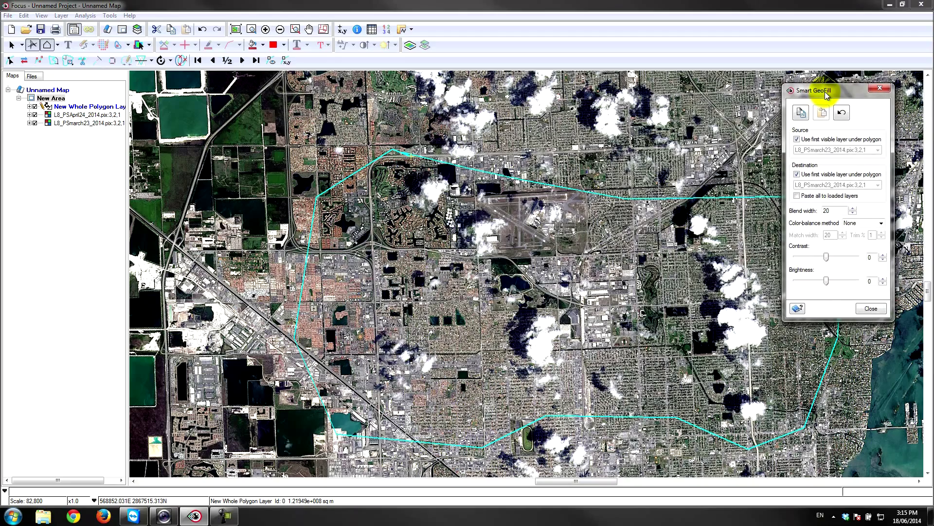
pyautogui.click(797, 139)
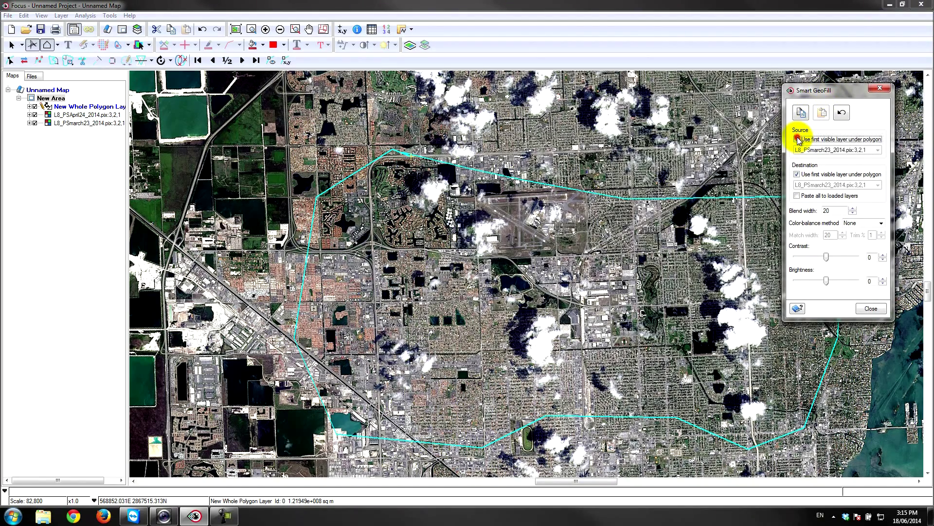
pyautogui.click(797, 174)
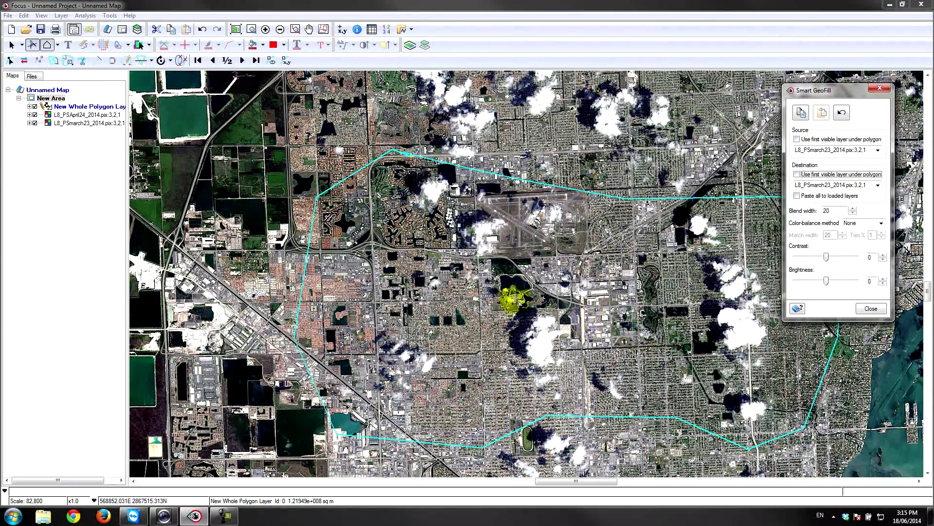
# Set L8_PSApril24 as the destination layer and copy the March imagery inside the polygon.
pyautogui.click(35, 114)
pyautogui.click(35, 114)
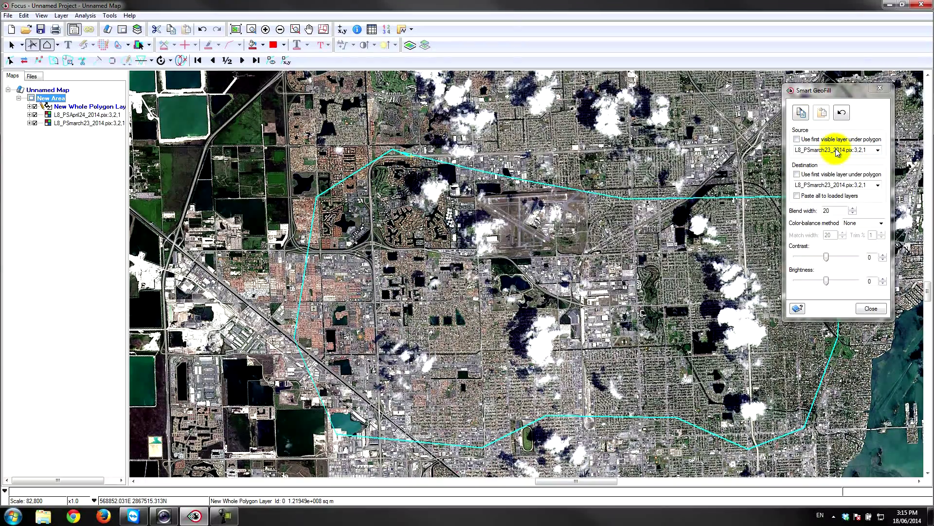
pyautogui.click(877, 185)
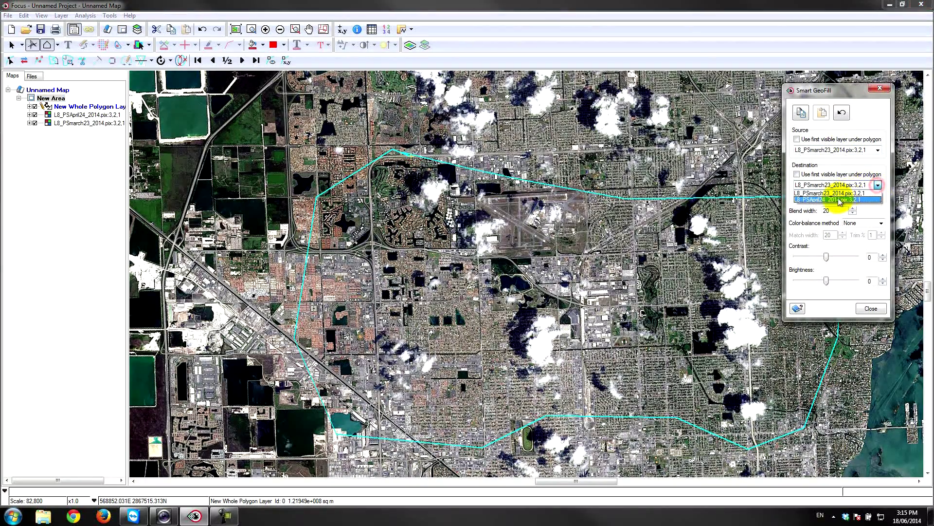
pyautogui.click(839, 199)
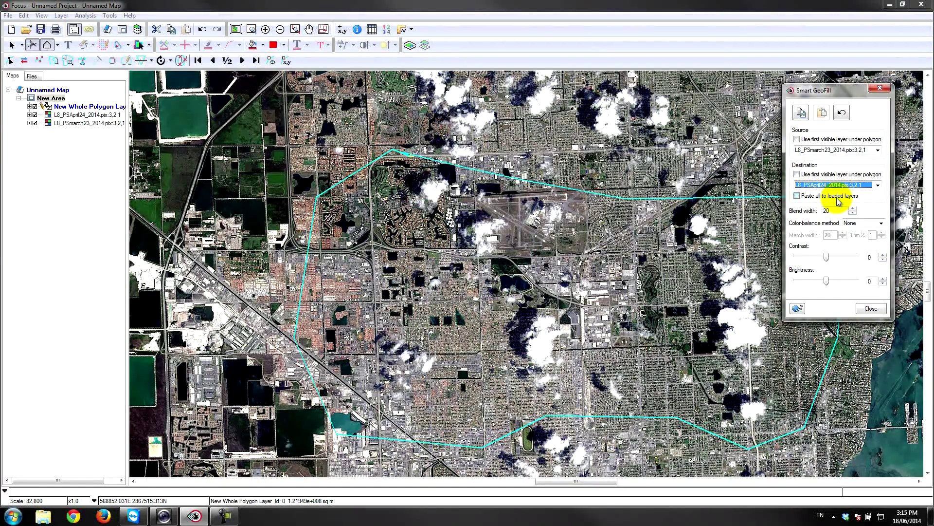
pyautogui.click(801, 113)
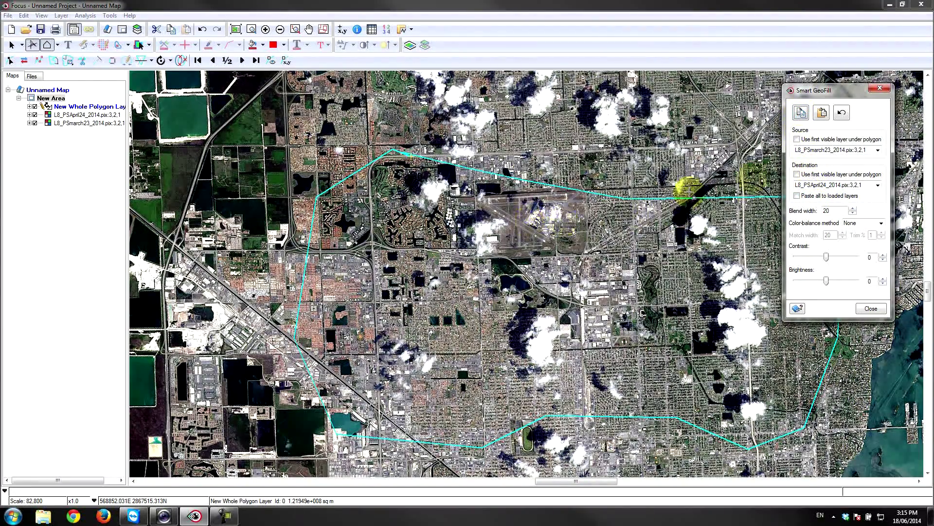
# Paste the copied March imagery into the April image's polygon area.
pyautogui.click(824, 114)
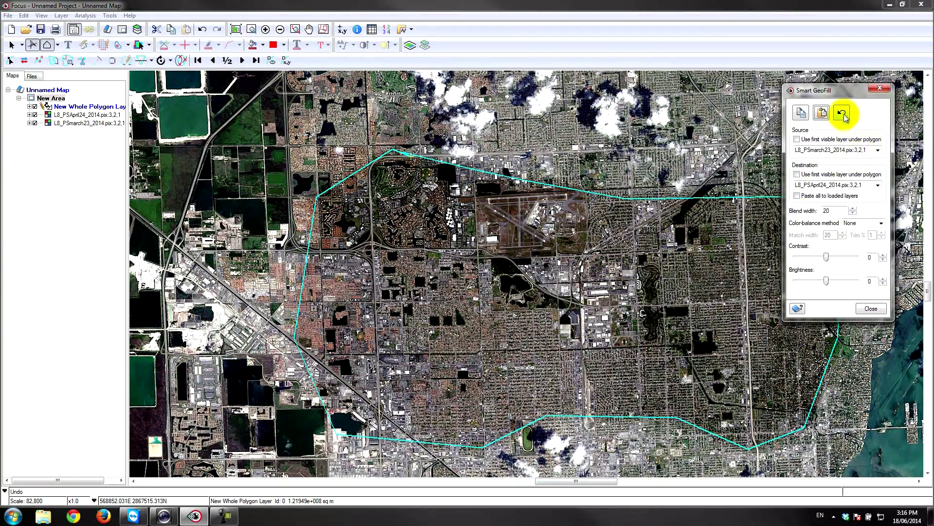
# Repaste with Overlap colour balancing and blend width 30, then hide the polygon layer.
pyautogui.click(856, 223)
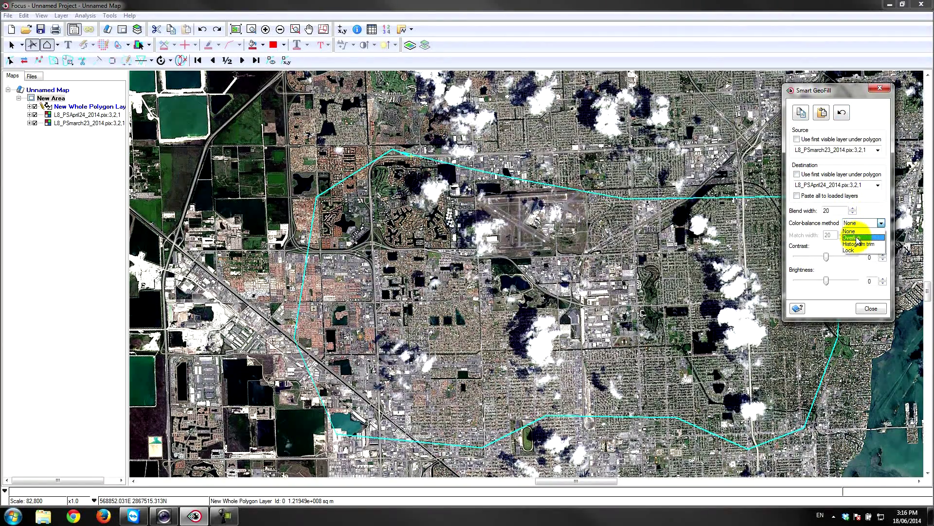
pyautogui.click(858, 237)
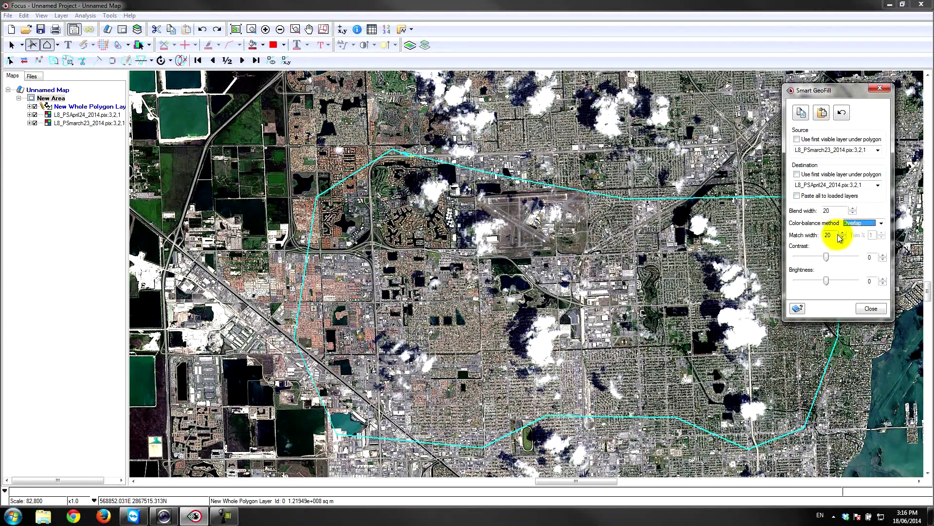
pyautogui.click(853, 209)
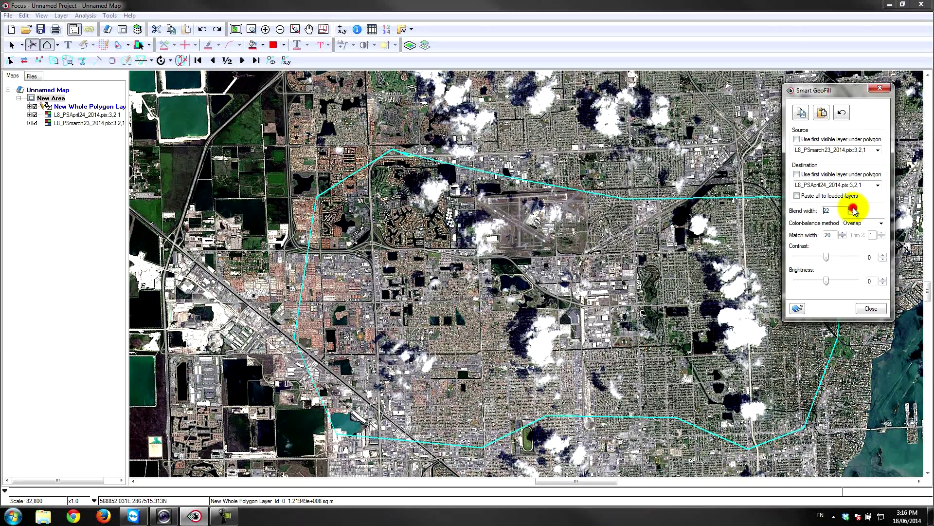
pyautogui.click(853, 209)
pyautogui.click(853, 208)
pyautogui.click(822, 112)
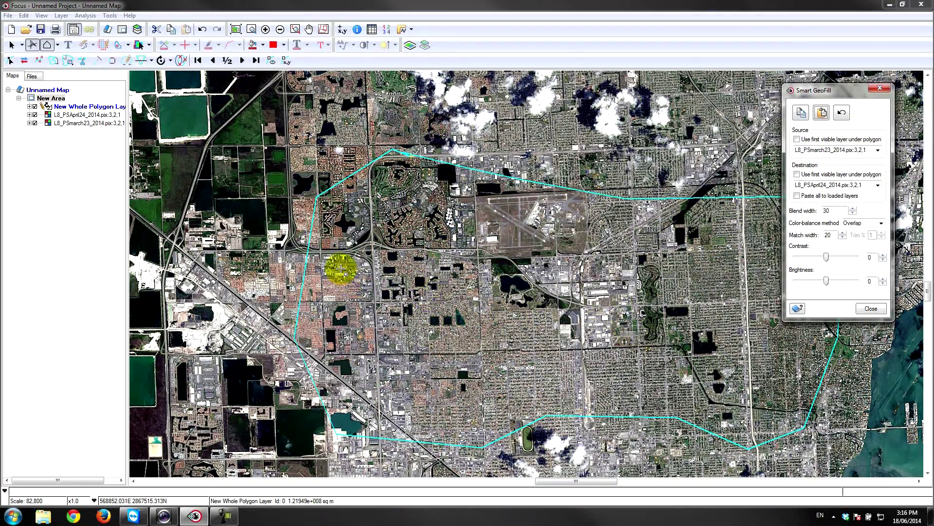
pyautogui.click(34, 106)
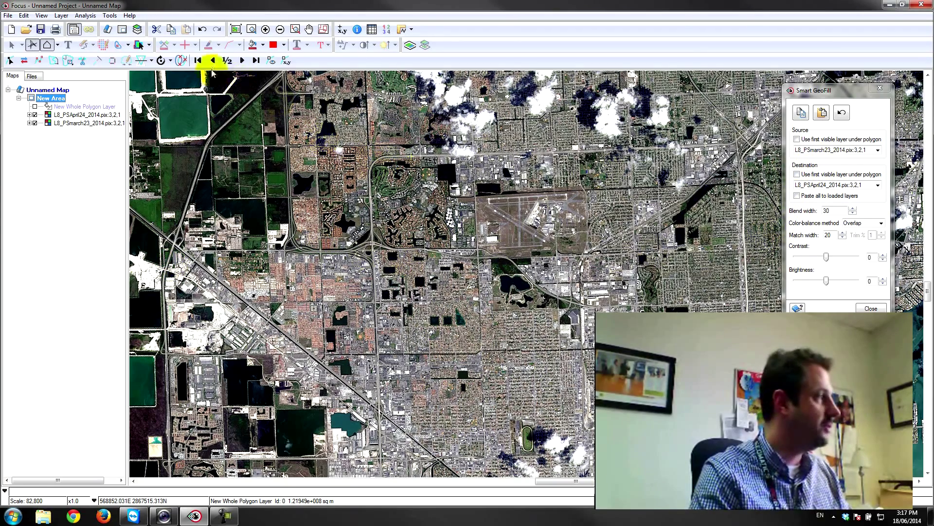
# Zoom to full extent and check the Source layer list without changing it.
pyautogui.click(234, 30)
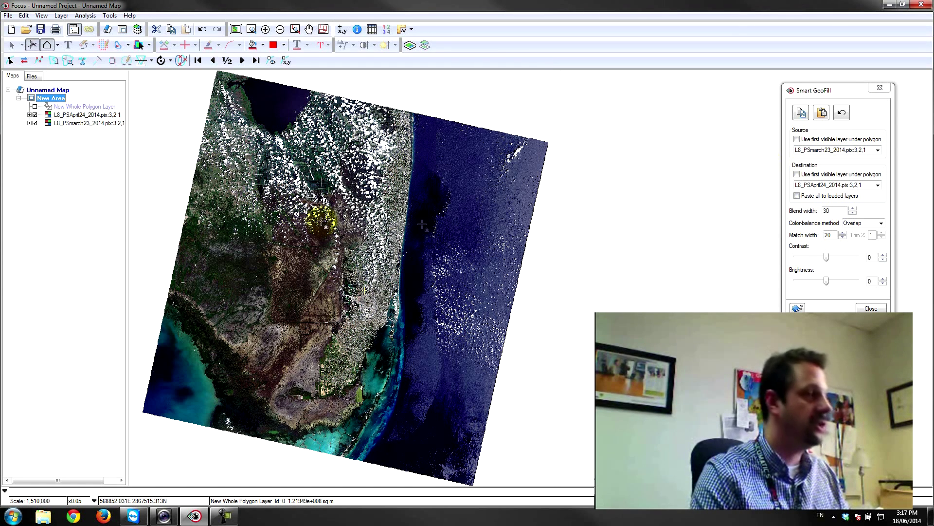
pyautogui.click(878, 150)
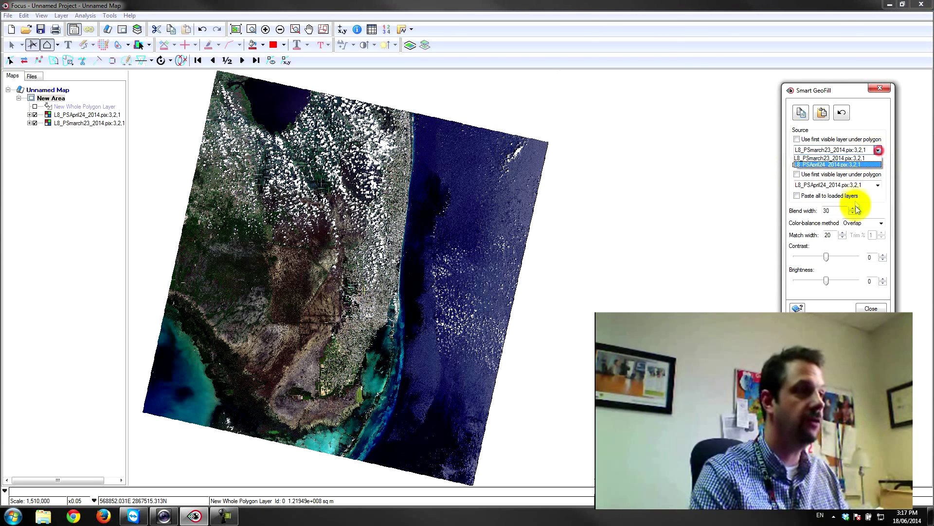
pyautogui.click(876, 117)
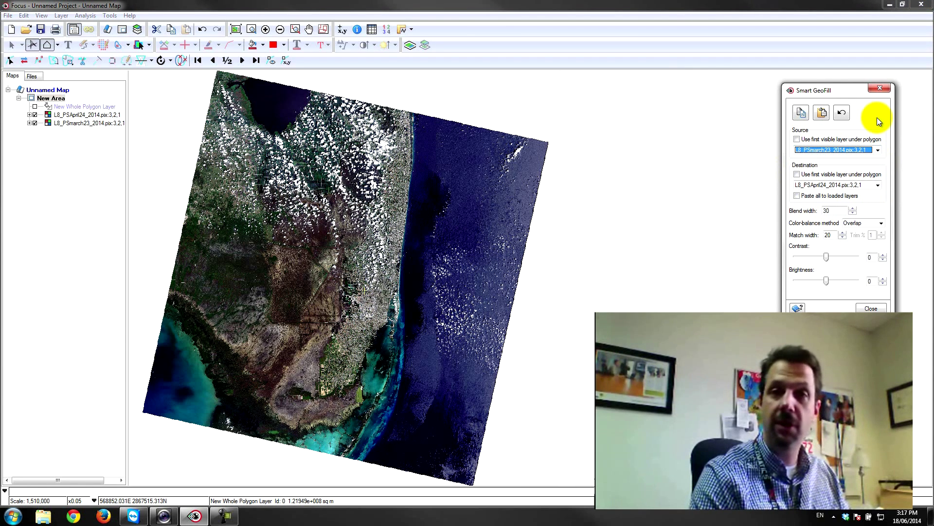